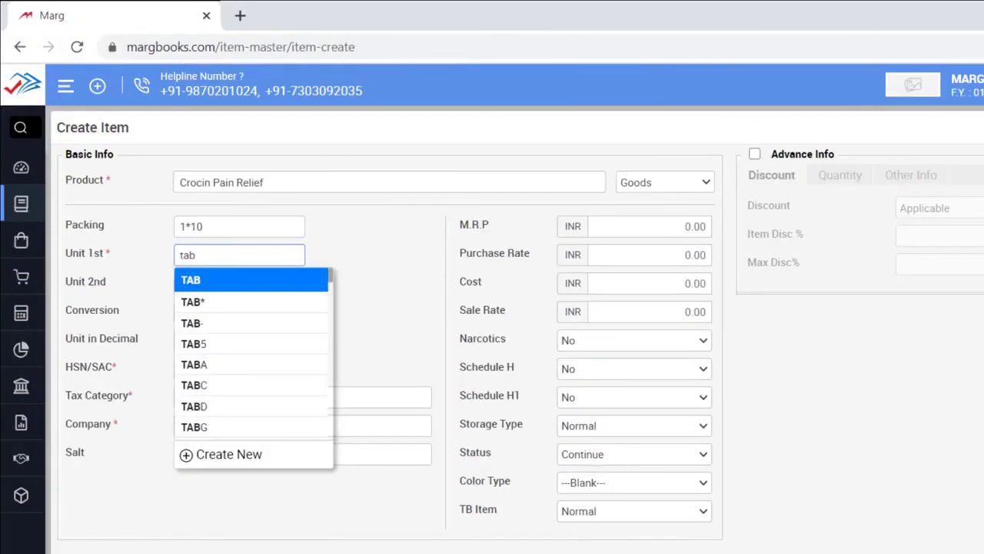
# Step: Set the item's first unit to TAB, second unit to STRIP, conversion to 10 and HSN/SAC code to 300405
pyautogui.press('Return')
pyautogui.write('str')
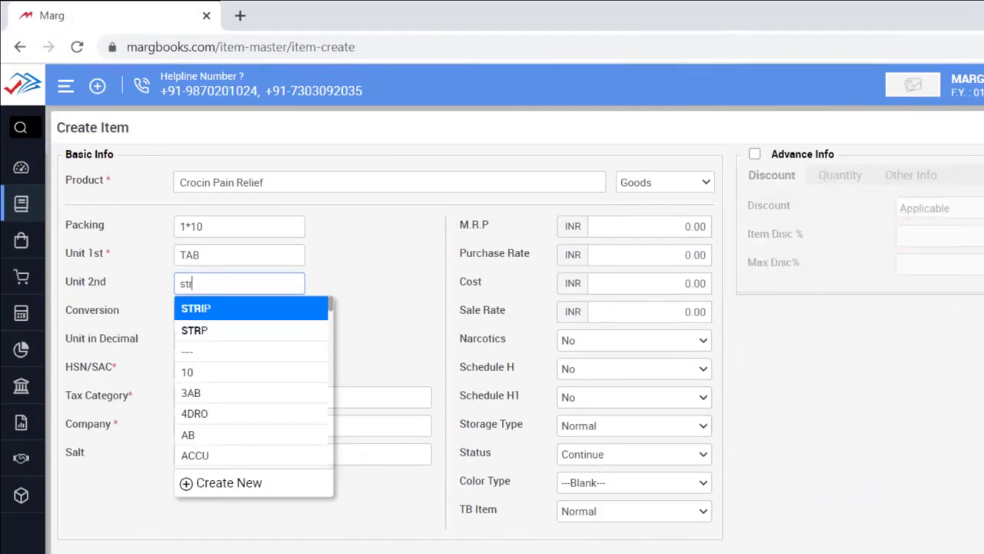
pyautogui.press('Return')
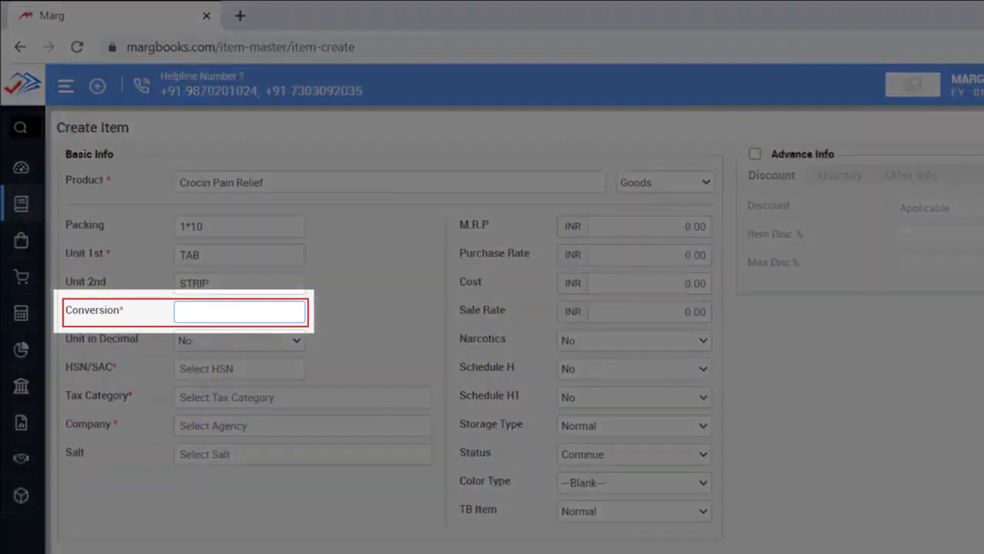
pyautogui.write('10')
pyautogui.press('Return')
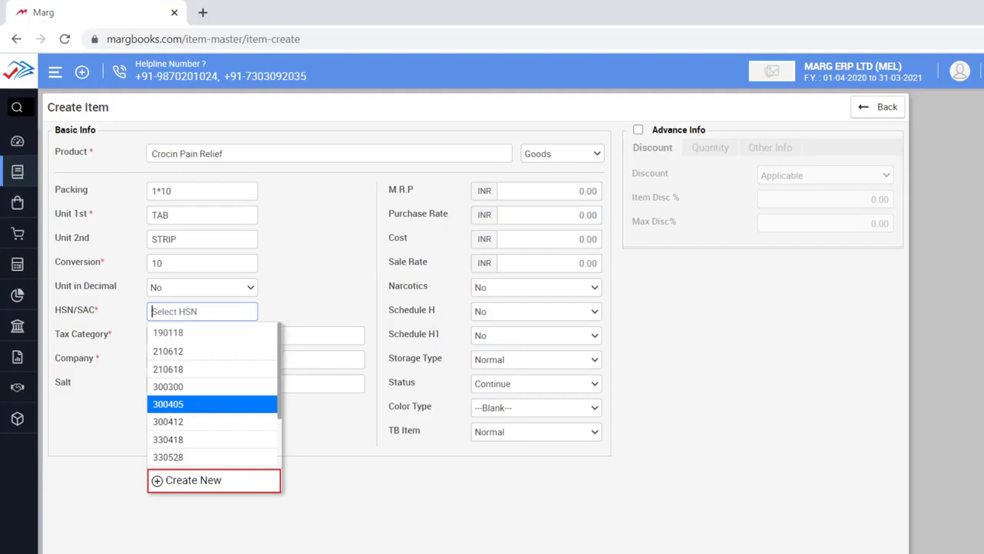
pyautogui.press('Return')
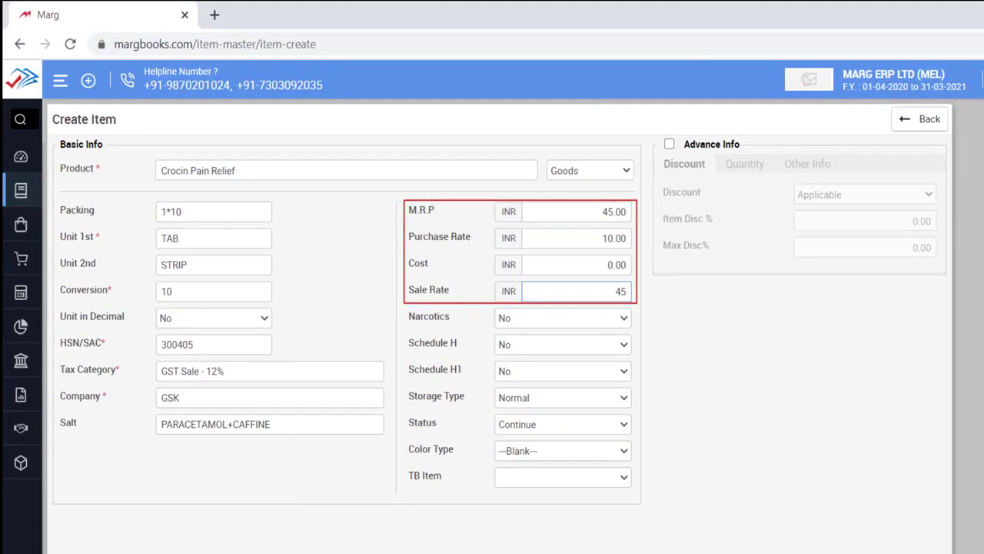
# Step: Choose No for Narcotics, Schedule H and Schedule H1 on the item
pyautogui.click(563, 317)
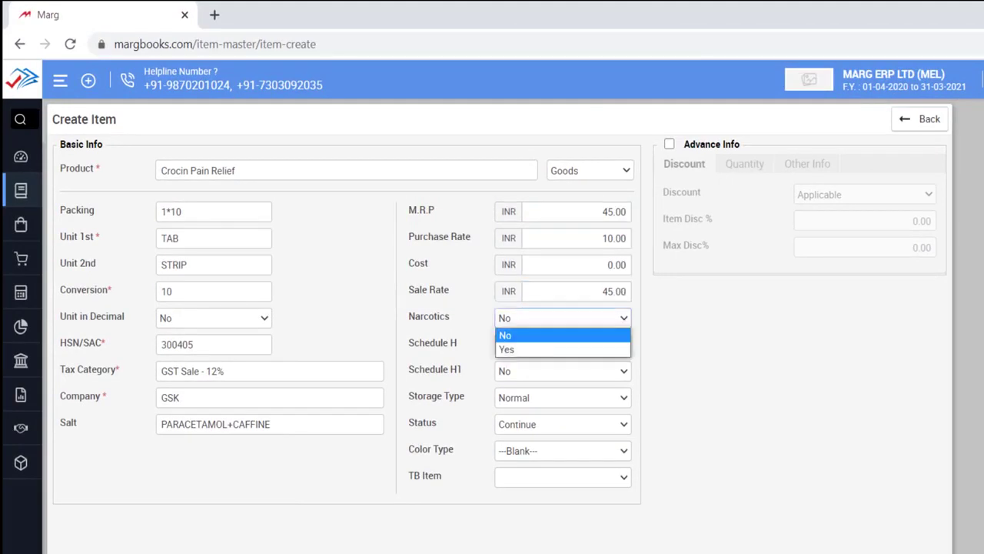
pyautogui.press('Return')
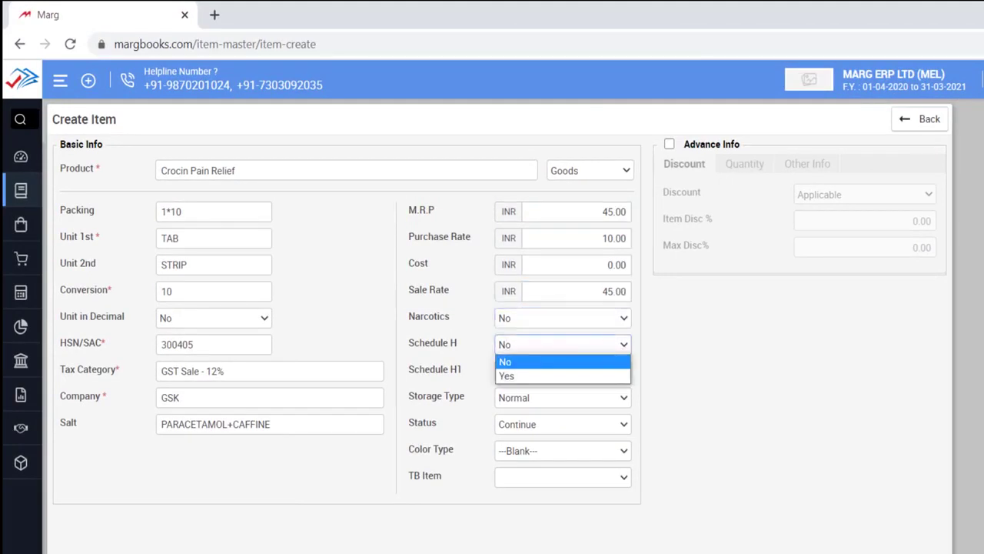
pyautogui.press('Return')
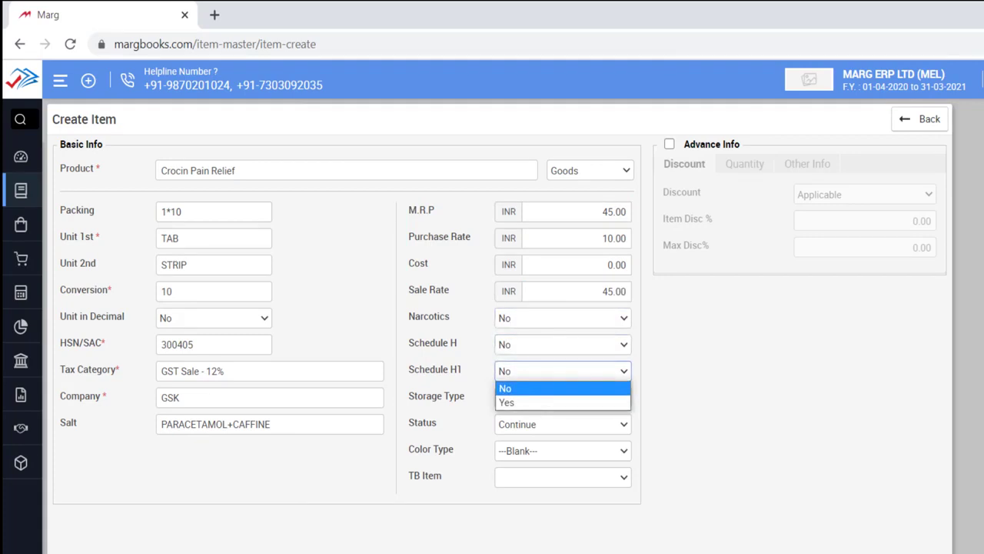
pyautogui.press('Return')
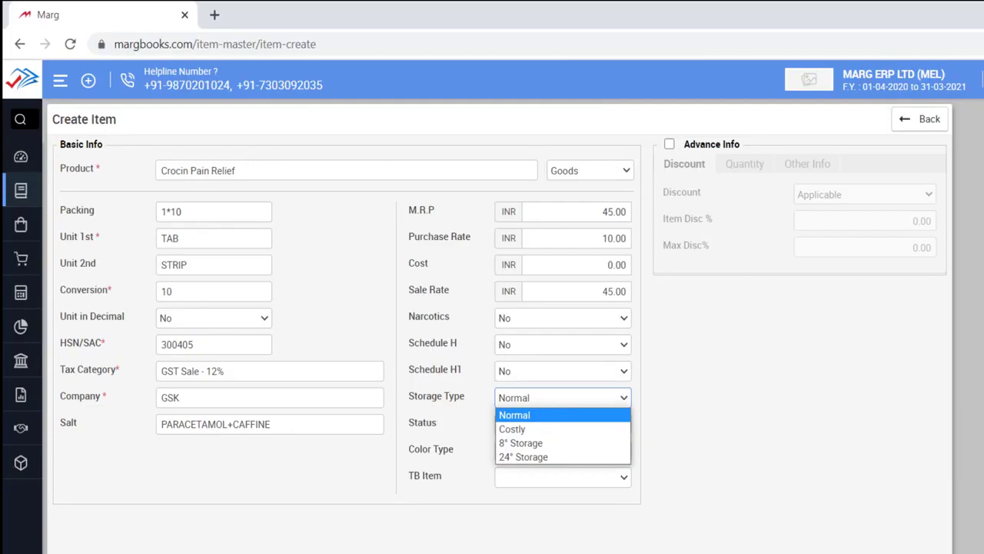
# Step: Choose Normal storage type, Continue status and the blank color type for the item
pyautogui.press('Down')
pyautogui.press('Down')
pyautogui.press('Up')
pyautogui.press('Up')
pyautogui.press('Tab')
pyautogui.press('space')
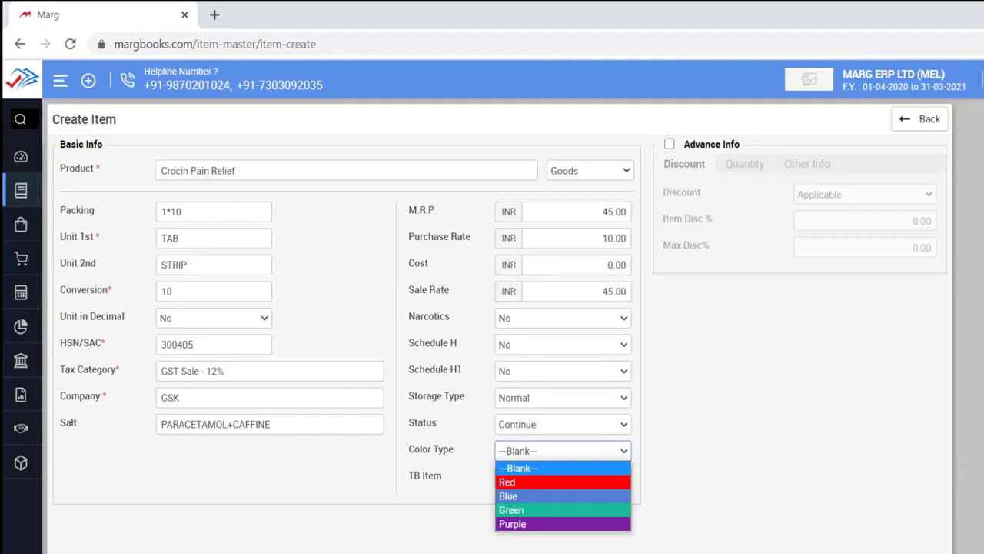
pyautogui.press('Return')
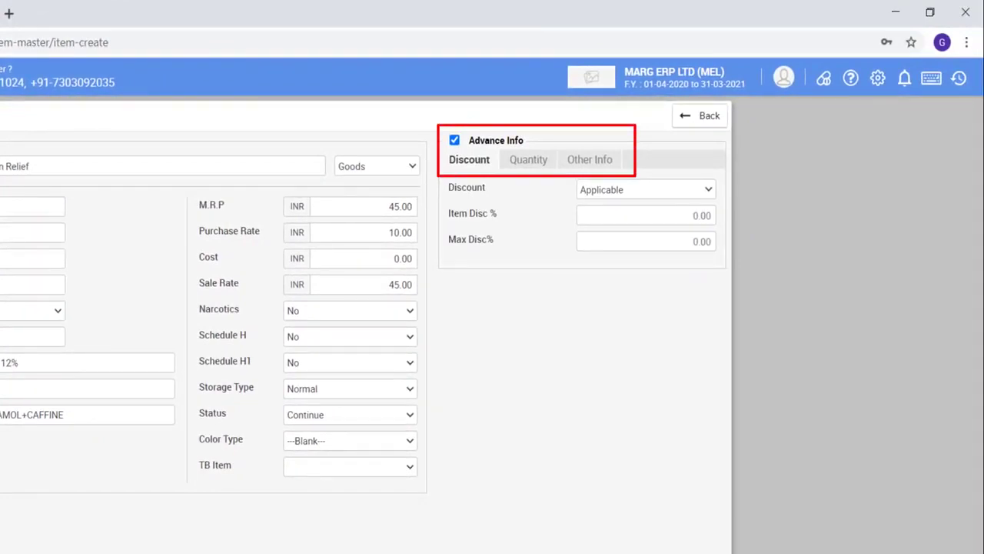
# Step: Keep the discount Applicable and set minimum quantity 10, reorder days 20, reorder quantity 100 and maximum quantity 50
pyautogui.click(646, 190)
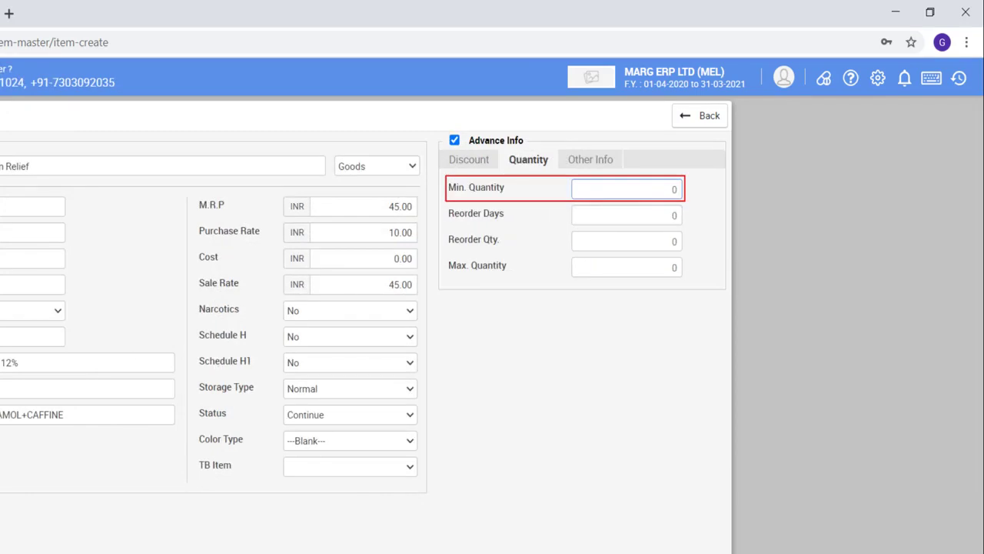
pyautogui.write('10')
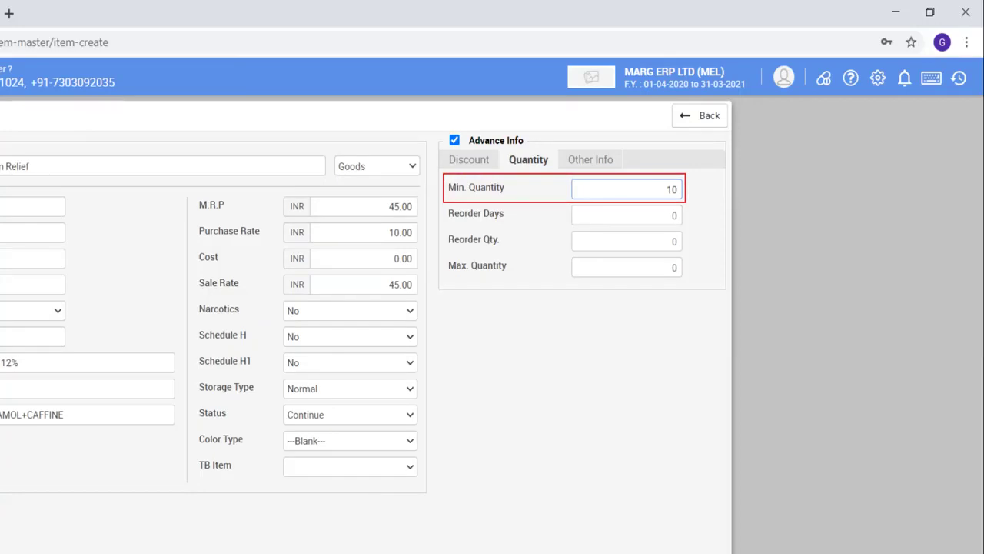
pyautogui.press('Tab')
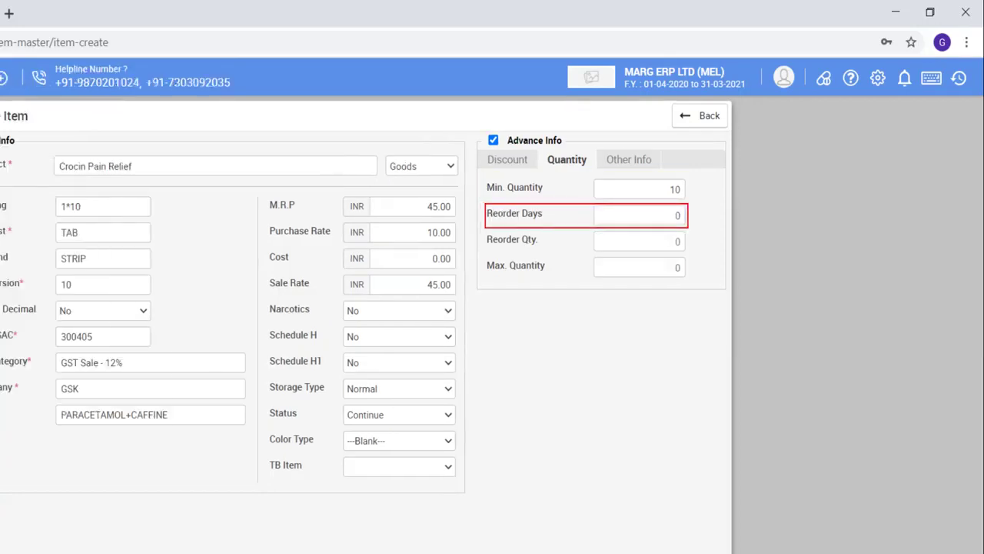
pyautogui.write('20')
pyautogui.press('Tab')
pyautogui.write('100')
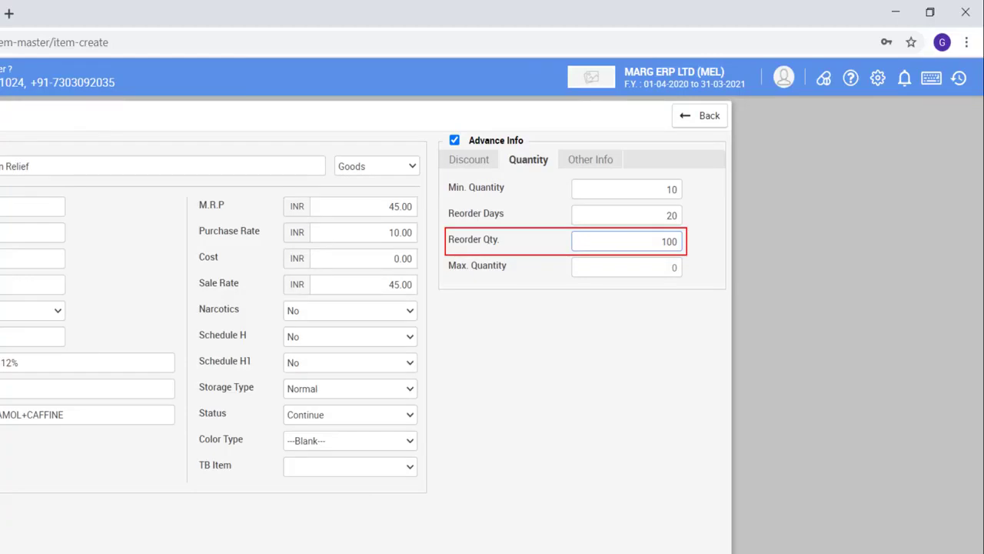
pyautogui.press('Tab')
pyautogui.write('50')
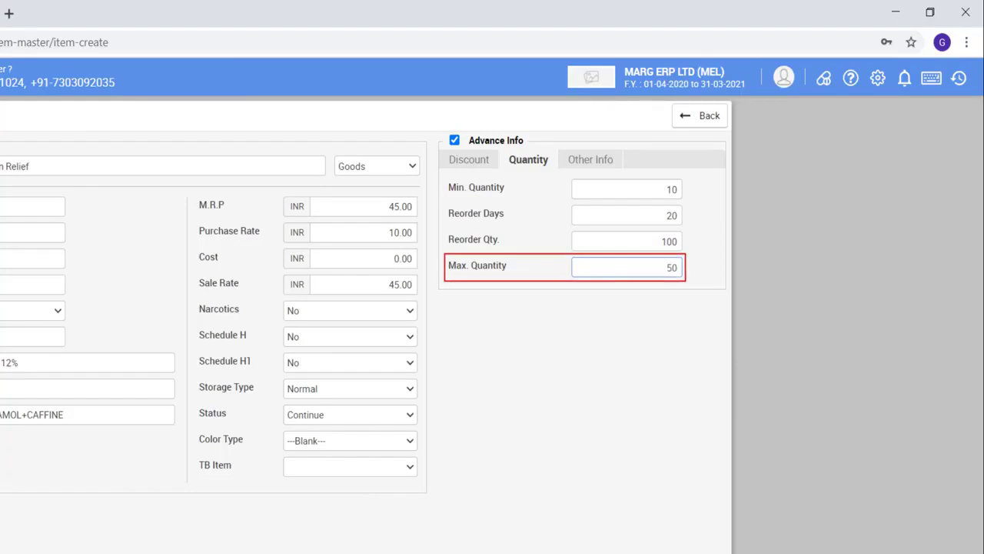
pyautogui.press('Tab')
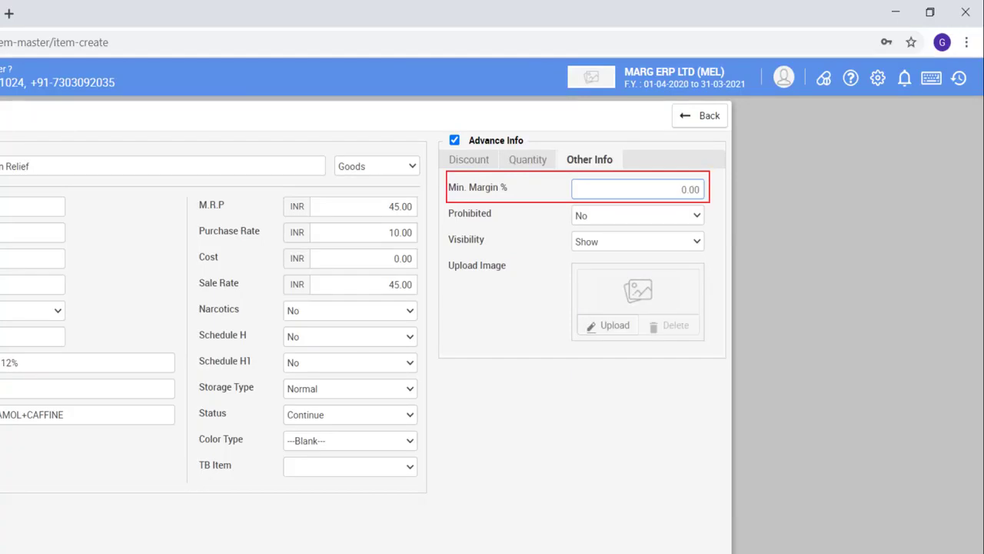
# Step: Set the minimum margin to 5%, with Prohibited as No and Visibility as Show
pyautogui.write('5')
pyautogui.press('Tab')
pyautogui.press('space')
pyautogui.press('Down')
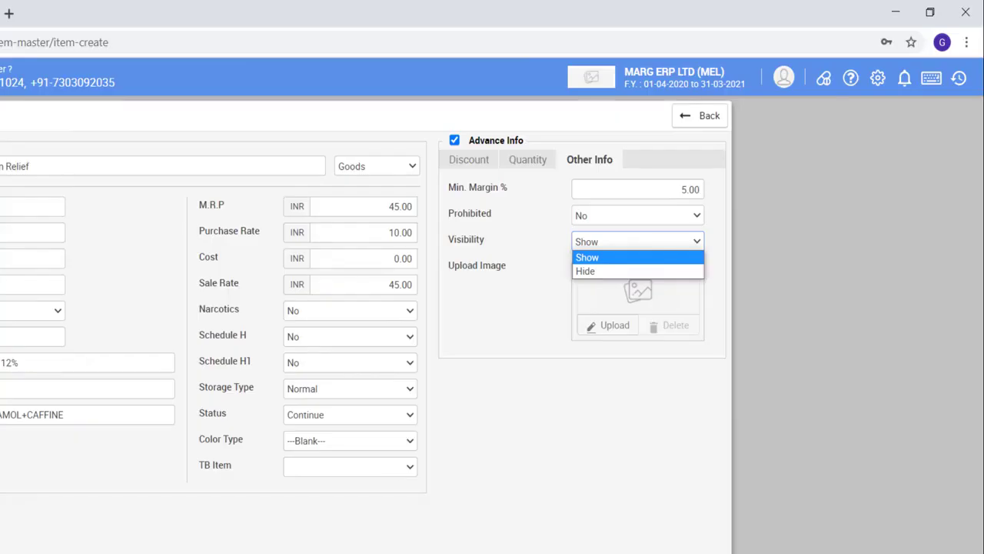
pyautogui.press('Return')
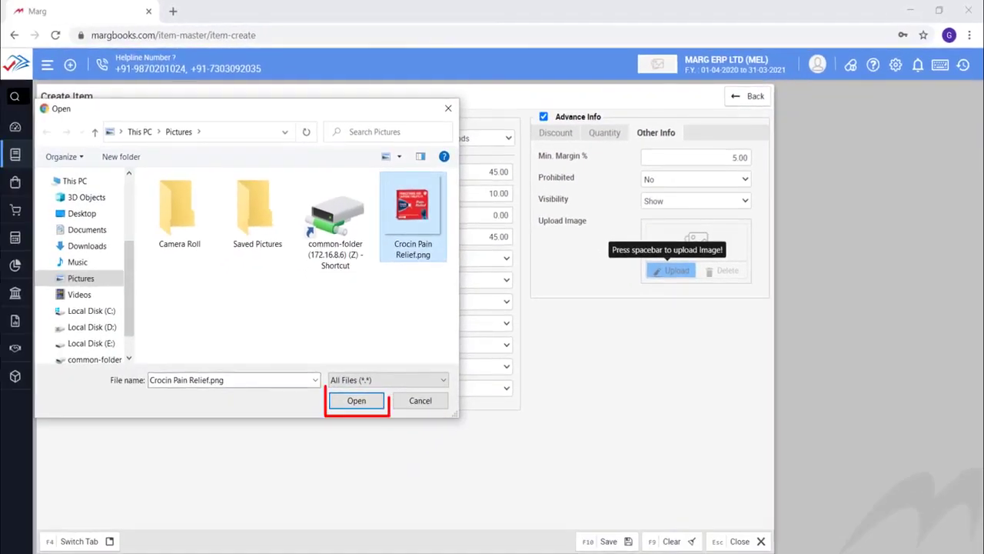
# Step: Upload Crocin Pain Relief.png as the item image and save the item record
pyautogui.press('Return')
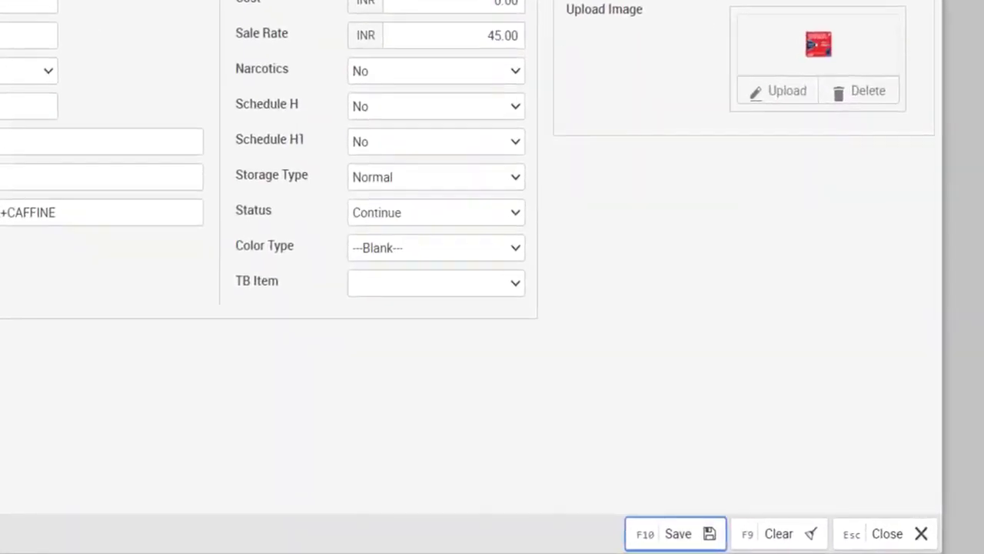
pyautogui.click(679, 534)
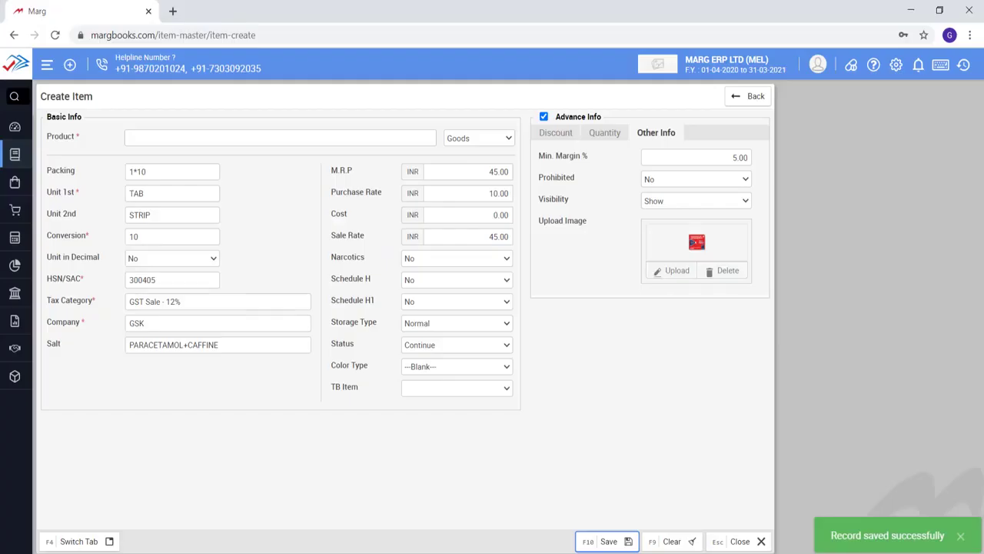